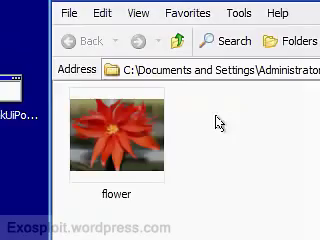
Step: Switch New Folder to Thumbnails view, then select and deselect the flower picture
right_click(218, 123)
mouse_move(168, 128)
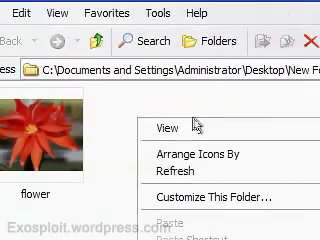
left_click(180, 130)
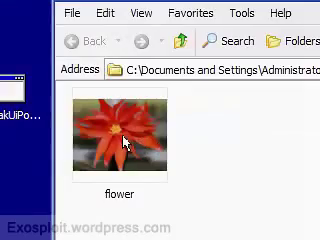
left_click(124, 143)
left_click(224, 165)
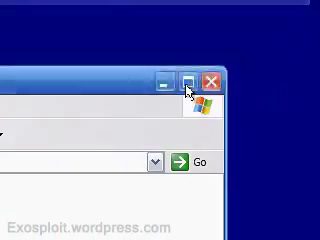
Step: Minimize the folder, save TweakUI.exe from the PowerToys page, then close Downloads and the browser
left_click(188, 90)
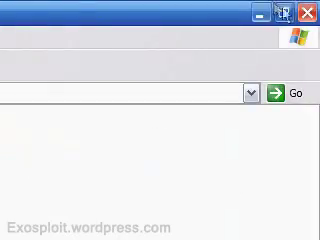
left_click(284, 14)
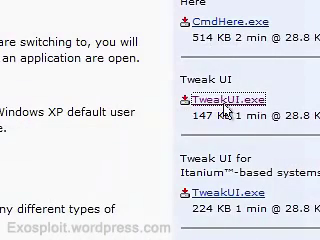
left_click(230, 100)
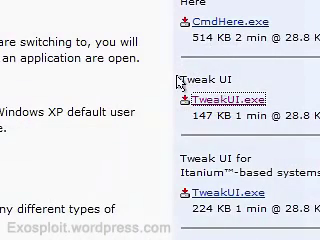
left_click_drag(180, 82, 160, 85)
left_click(180, 100)
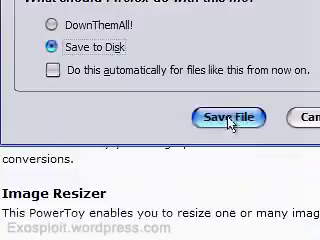
left_click(230, 122)
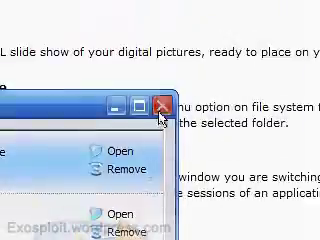
left_click(161, 105)
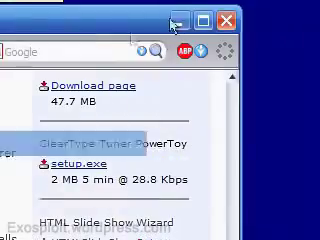
left_click(173, 22)
Step: Move the Tweak UI setup file to the desktop and install it
left_click_drag(53, 93, 183, 125)
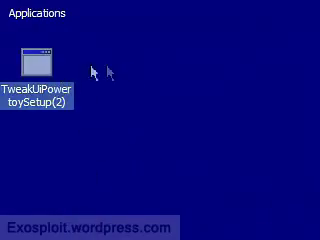
double_click(180, 118)
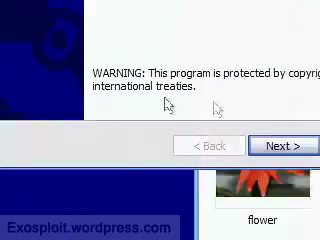
left_click(185, 146)
left_click(108, 87)
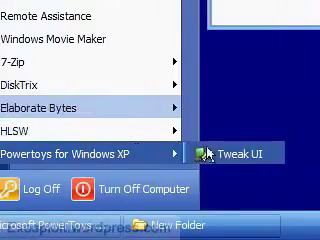
Step: Launch Tweak UI and open Explorer > Thumbnails, showing 96-pixel size
left_click(207, 154)
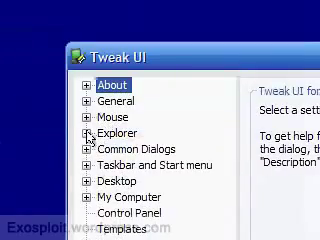
left_click(87, 133)
left_click(125, 181)
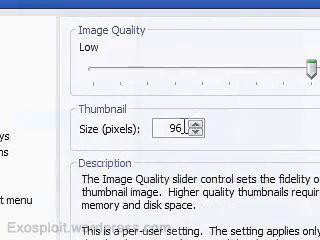
Step: Set thumbnail size to 32 pixels with low image quality, then apply and confirm
double_click(166, 126)
type("32")
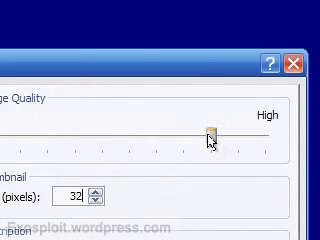
left_click_drag(211, 139, 78, 122)
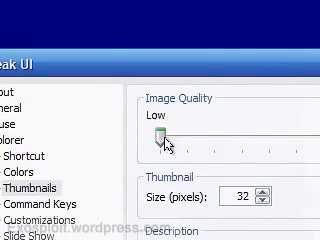
left_click_drag(167, 146, 191, 142)
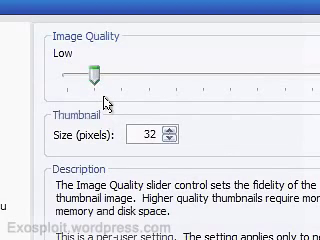
left_click(141, 135)
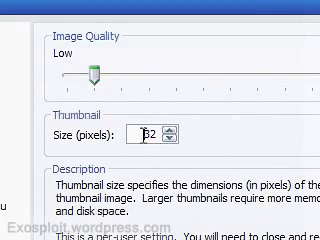
left_click_drag(97, 78, 150, 82)
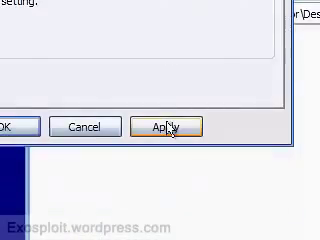
left_click(169, 128)
left_click(97, 129)
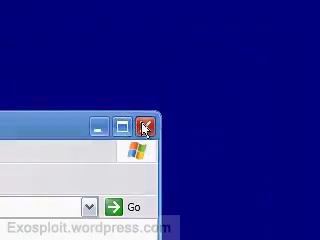
Step: Reopen New Folder to check the smaller flower thumbnail
left_click(145, 128)
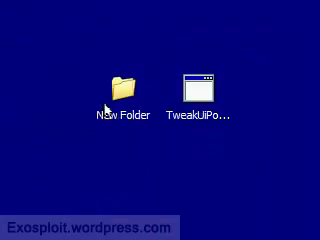
double_click(107, 112)
left_click(181, 122)
left_click(200, 122)
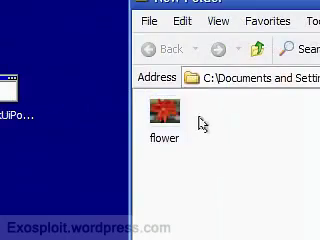